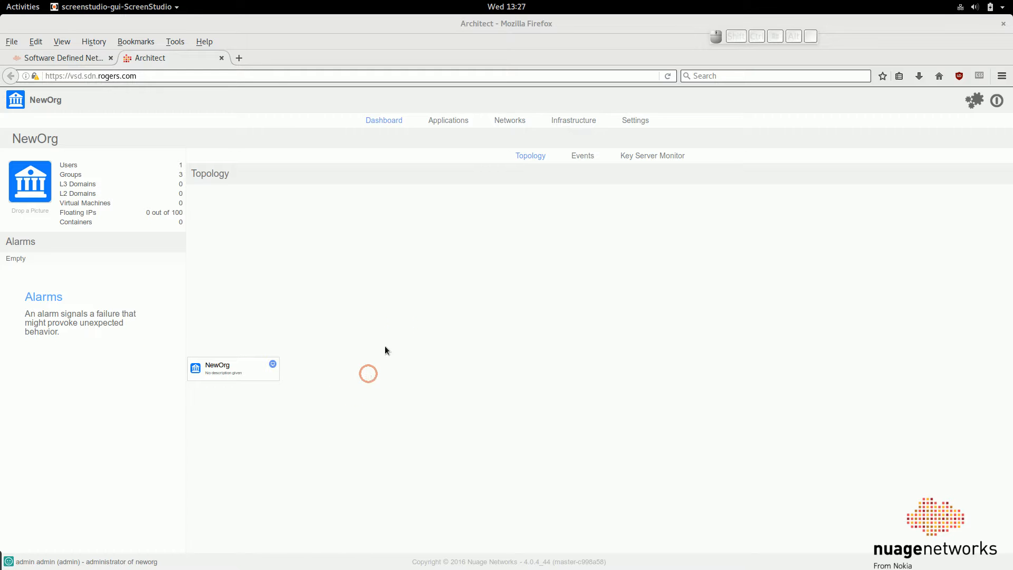
Create a Layer 3 domain template named L3Simple1Zone in the organization's networks
click(512, 121)
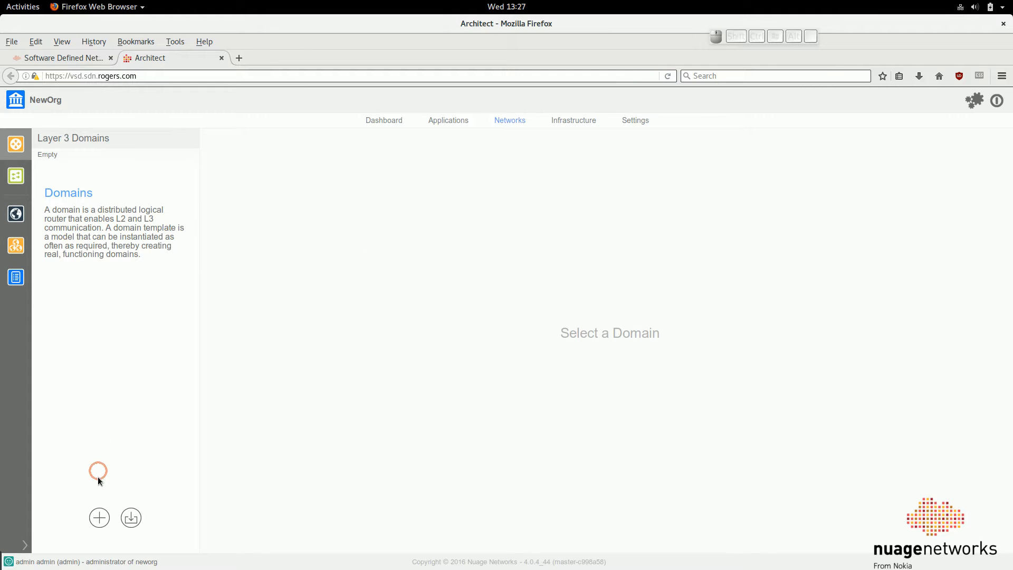
click(99, 518)
click(177, 466)
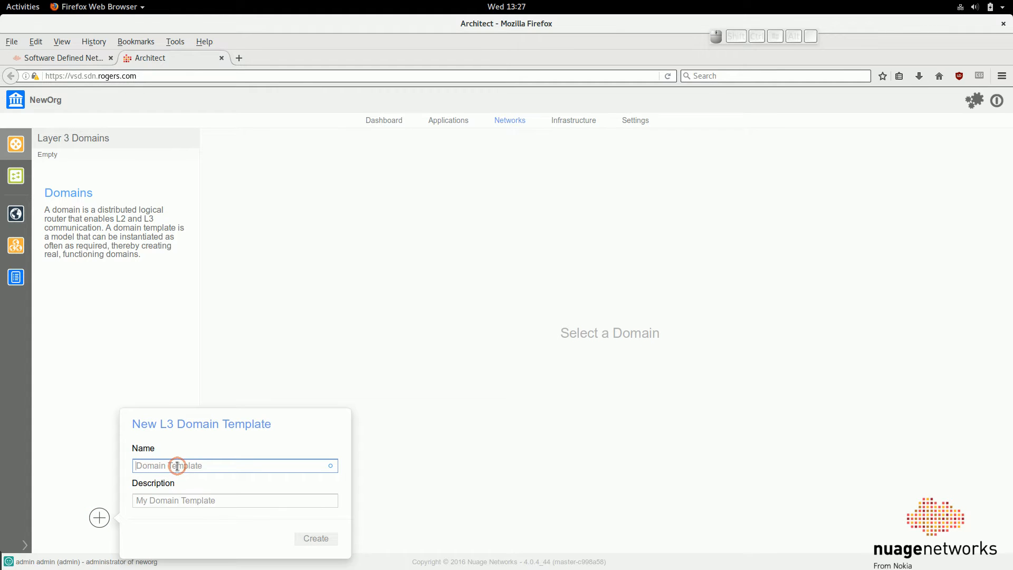
text(L3Simple1Zone)
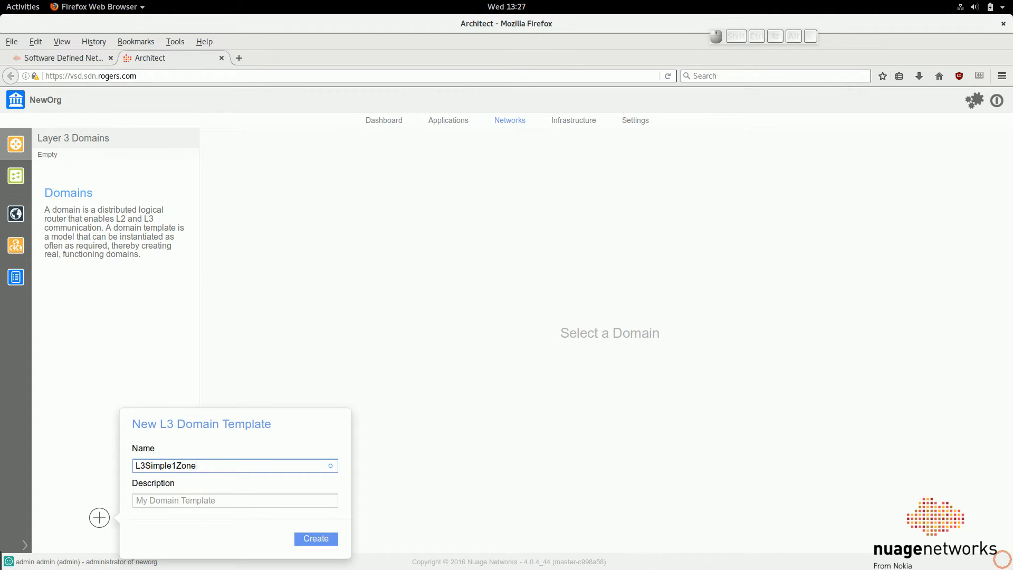
click(331, 537)
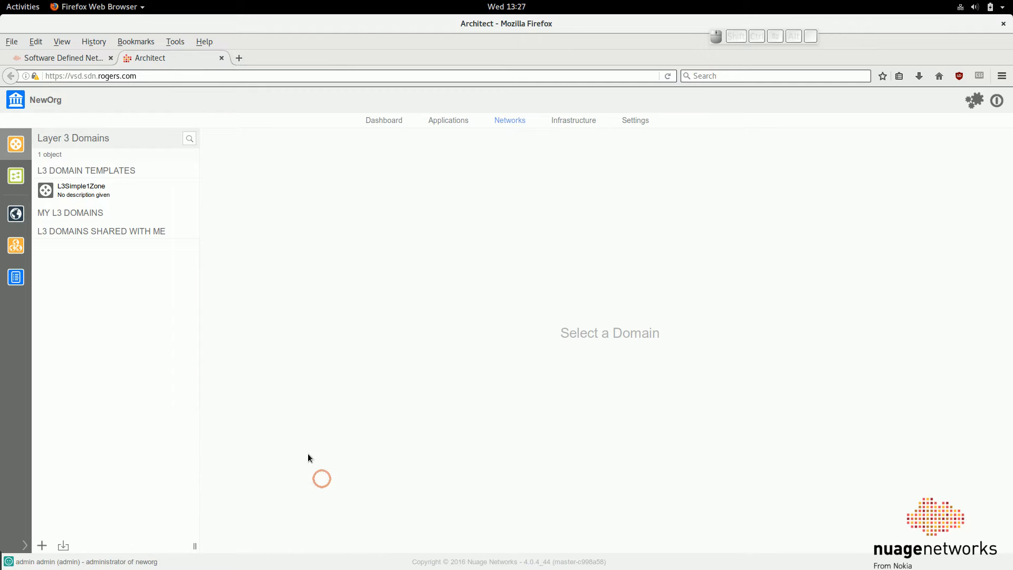
Open the L3Simple1Zone template and examine its encryption, deep packet inspection, QoS, multicast, BGP and permission settings
click(167, 187)
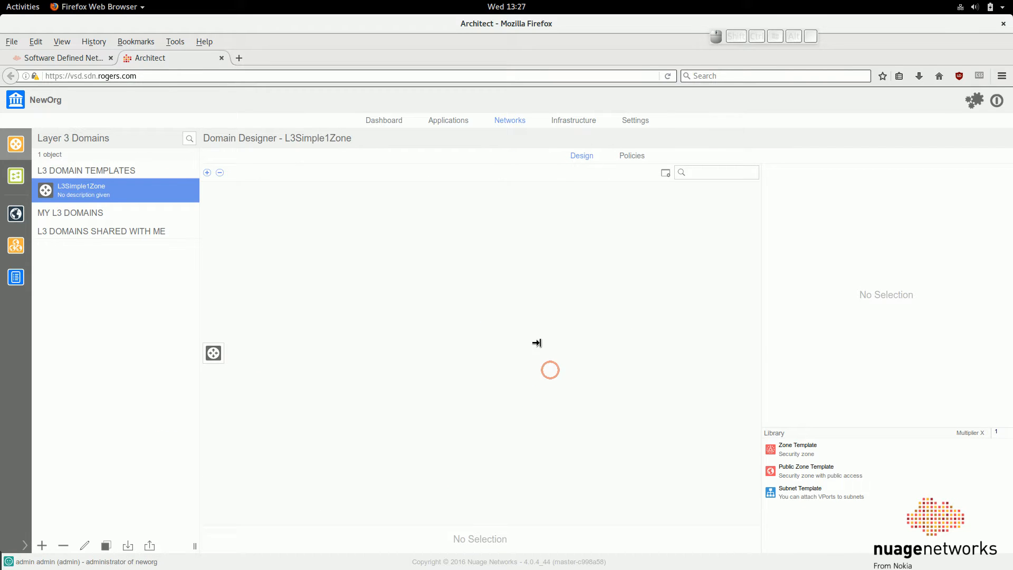
drag(272, 395, 140, 327)
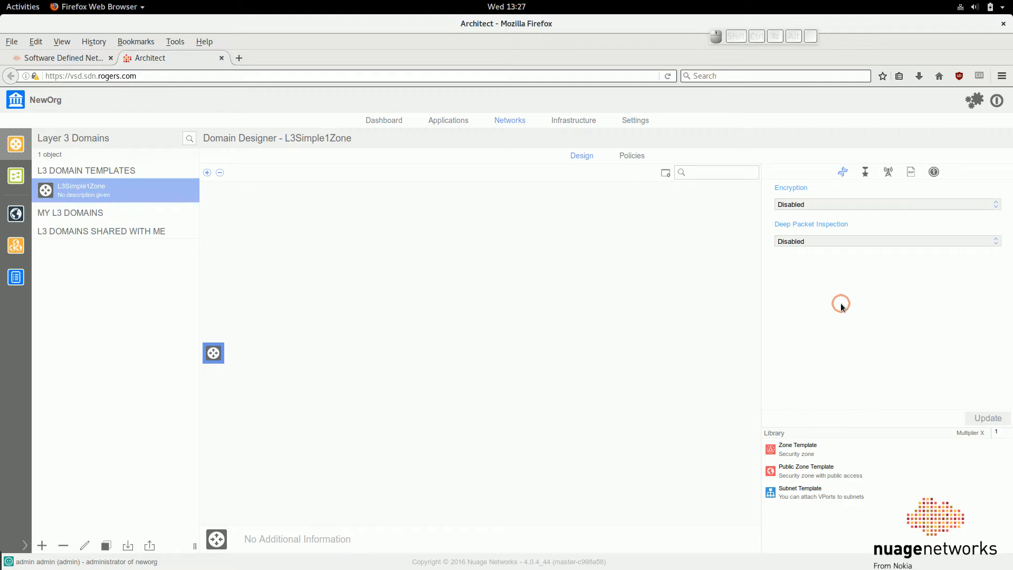
click(796, 209)
click(794, 205)
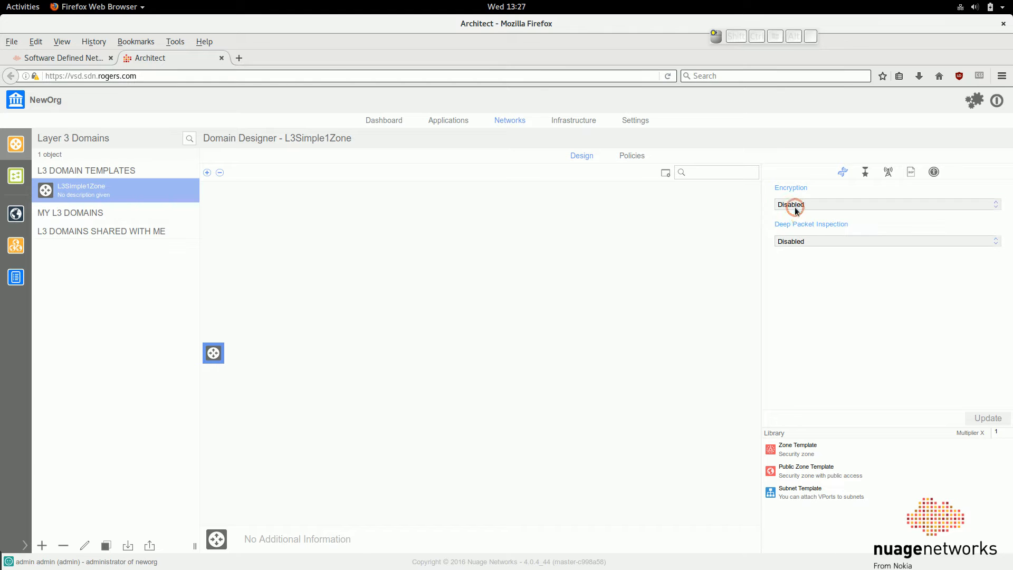
click(802, 241)
click(804, 242)
click(864, 172)
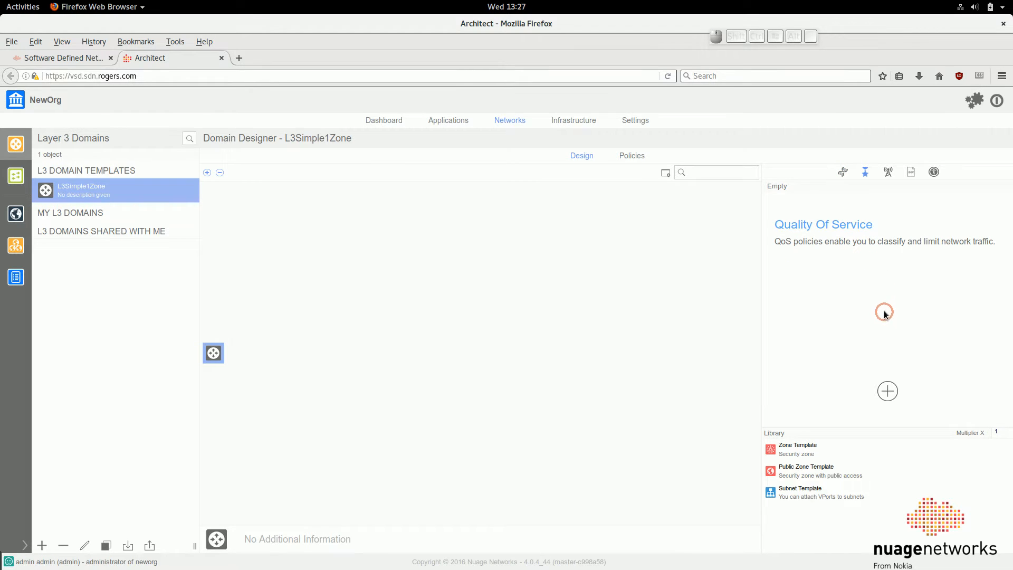
click(888, 177)
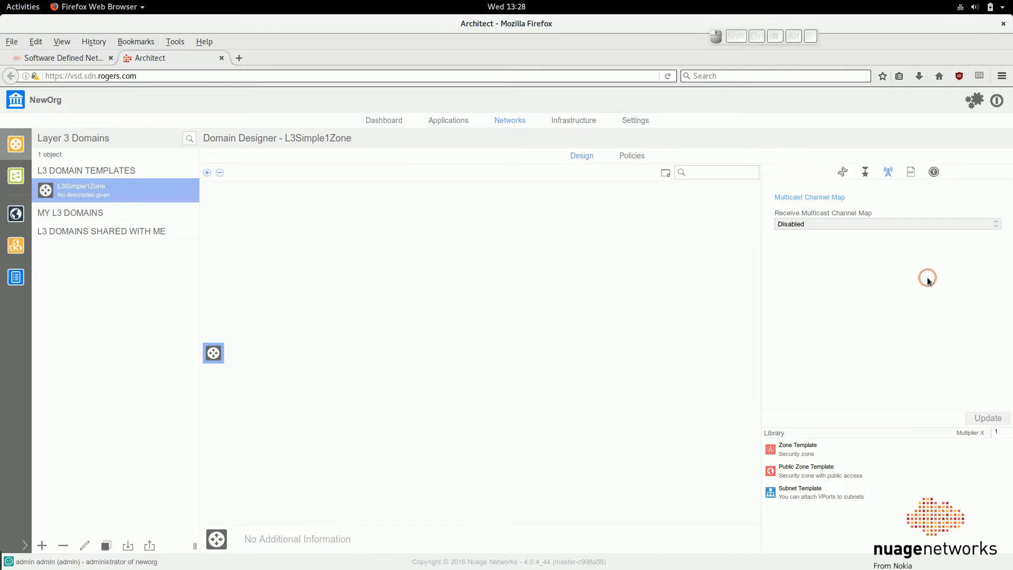
click(912, 173)
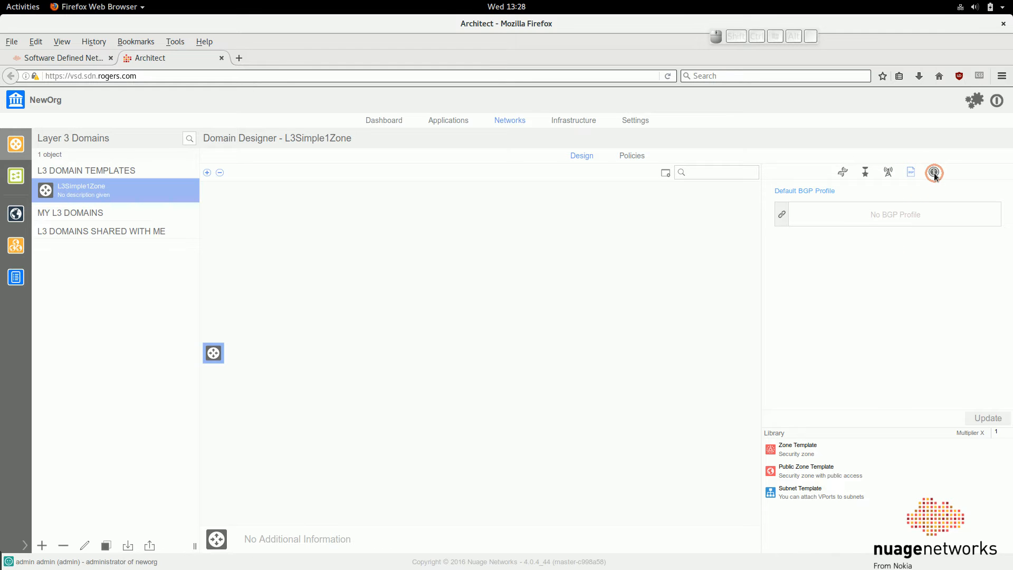
click(934, 173)
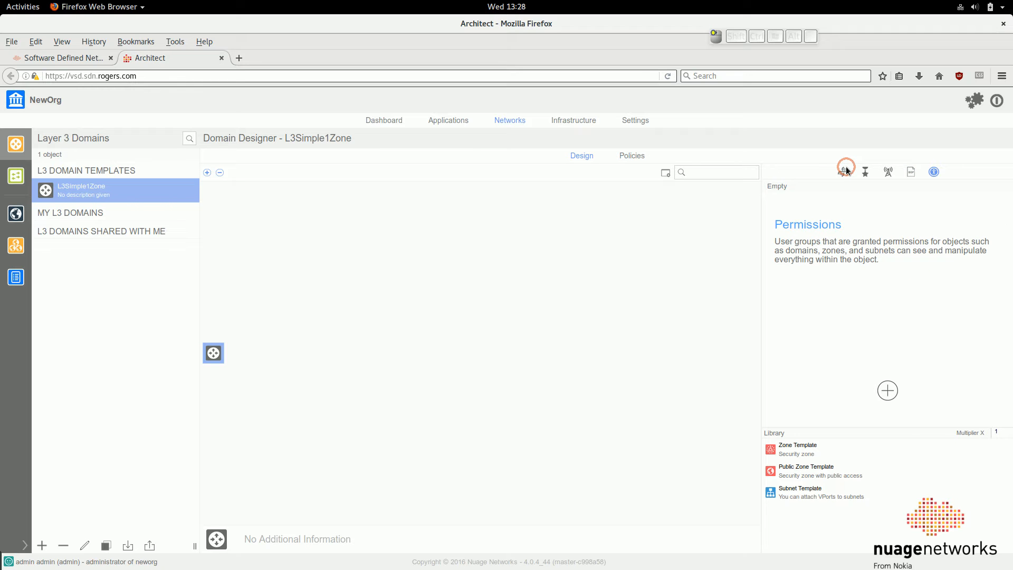
click(843, 171)
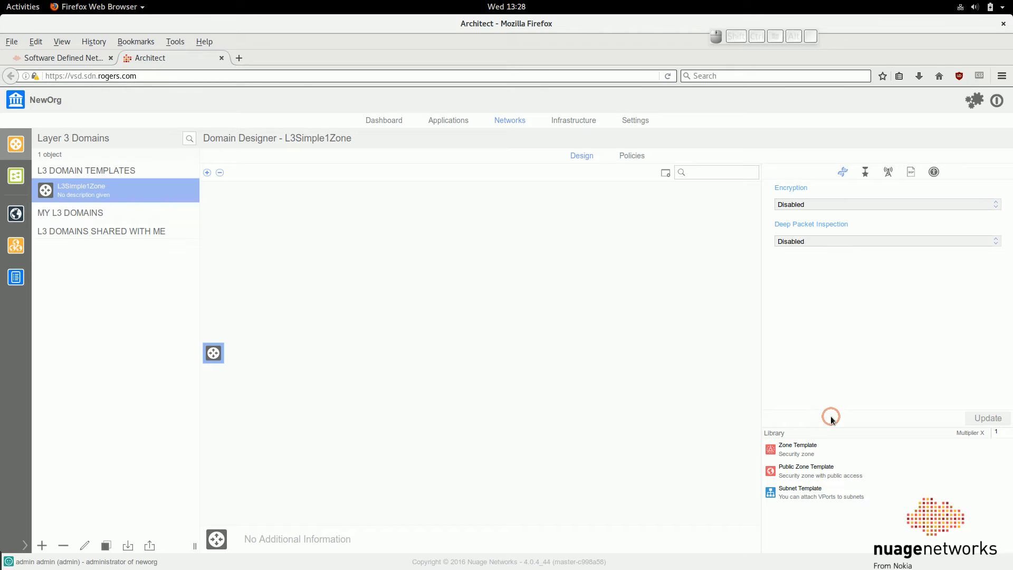
Add a zone template from the library to the L3Simple1Zone domain template
drag(802, 446, 213, 368)
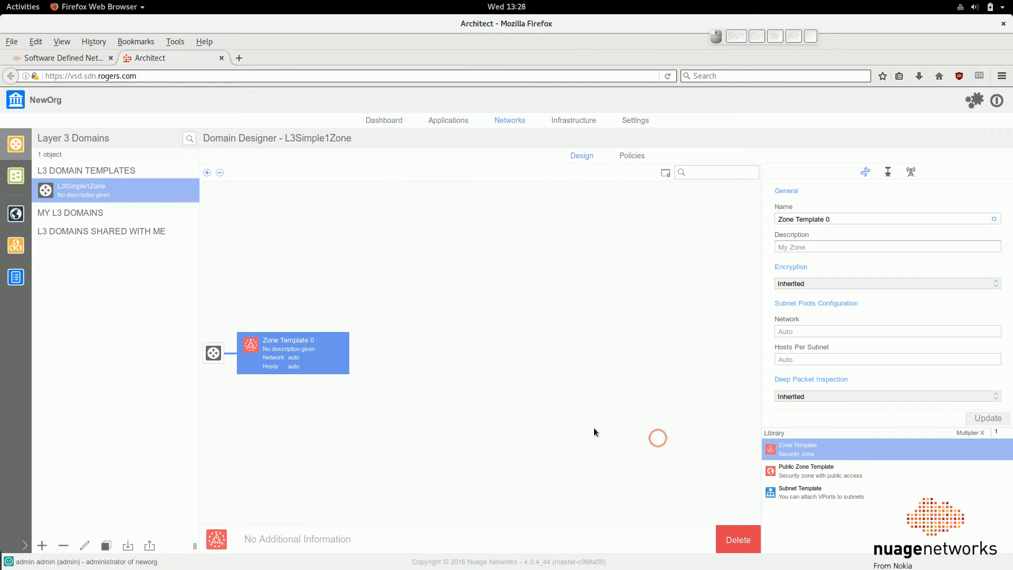
Try to rename the new zone template as DefaultZone
triple_click(812, 219)
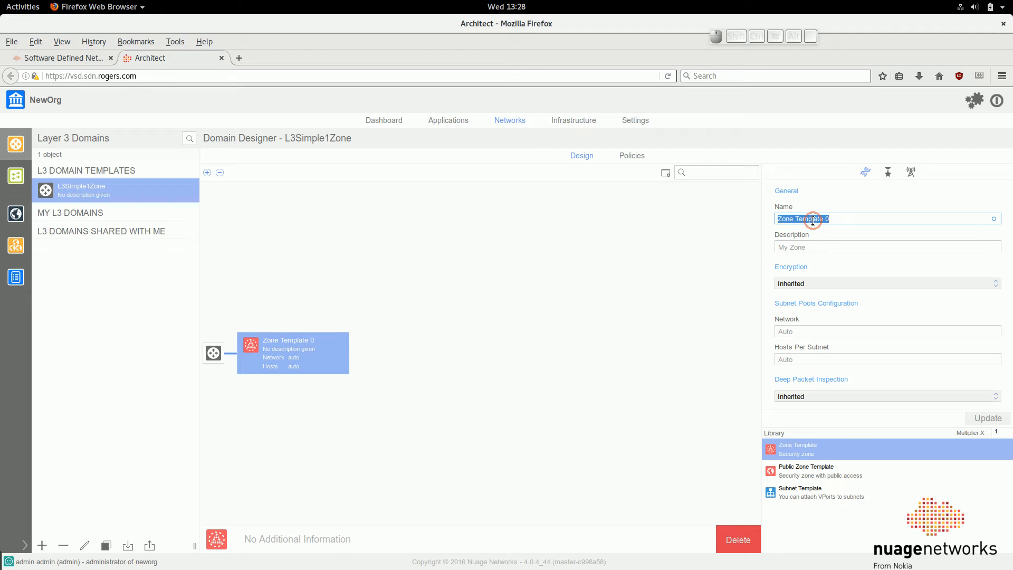
text(Defa)
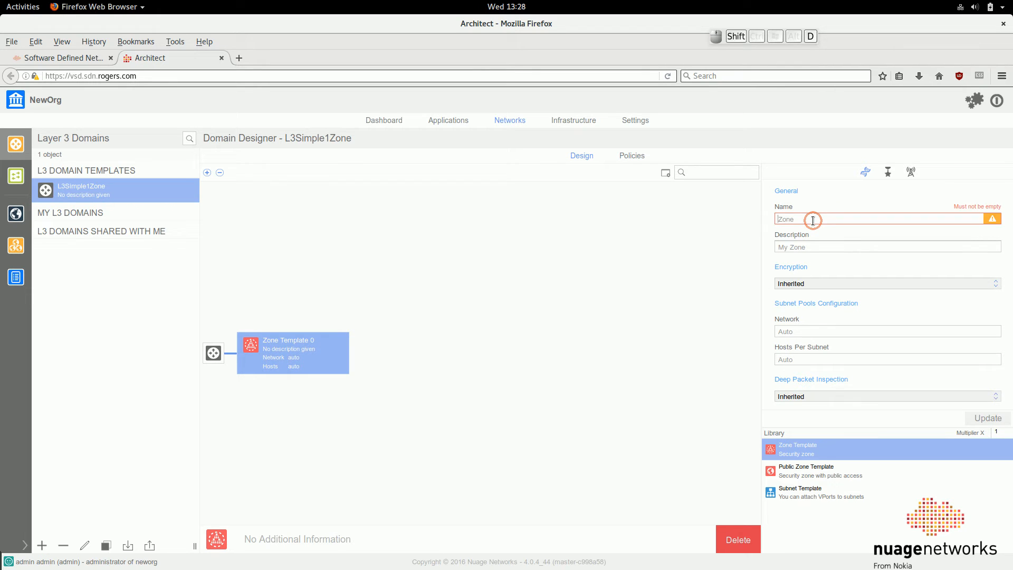
text(ultZone)
click(864, 260)
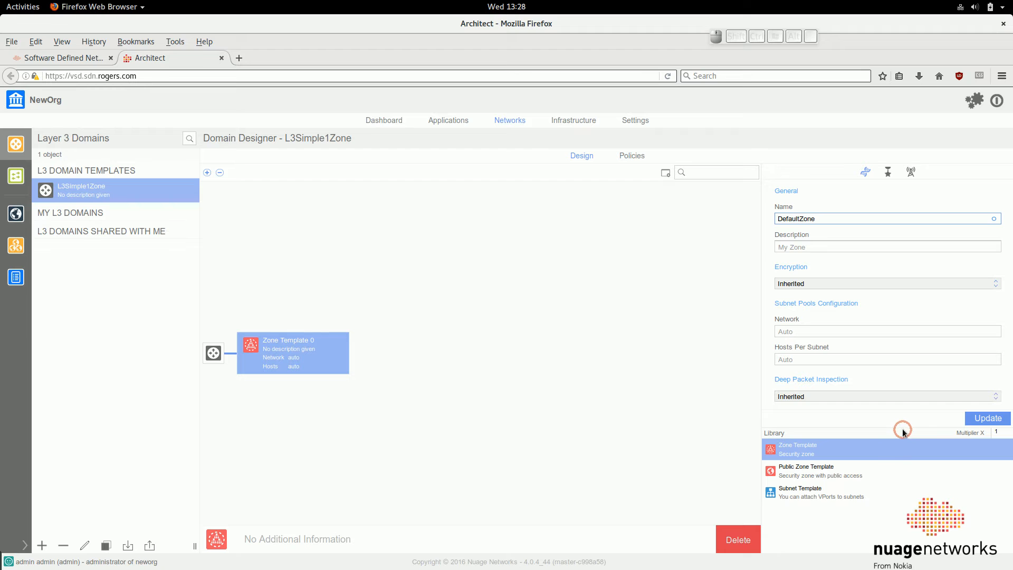
drag(900, 427, 883, 440)
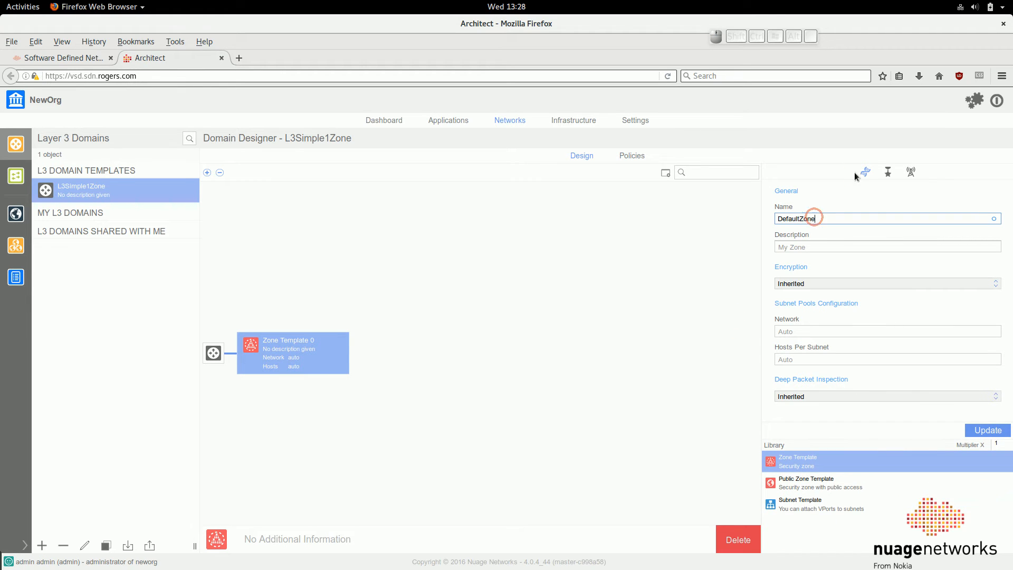
Review the zone template's Quality of Service and multicast settings, discarding the unsaved name change
click(888, 172)
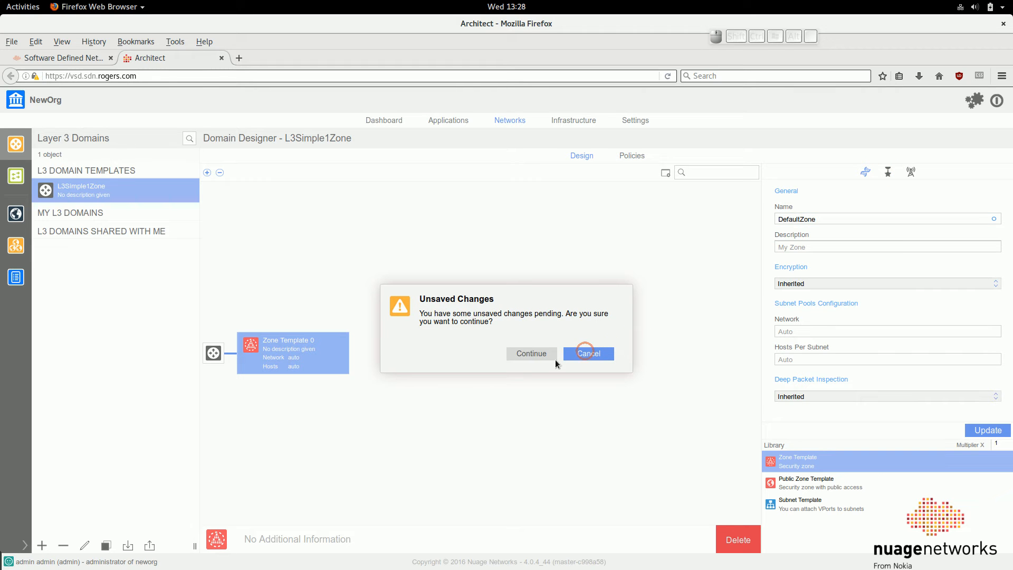
click(530, 352)
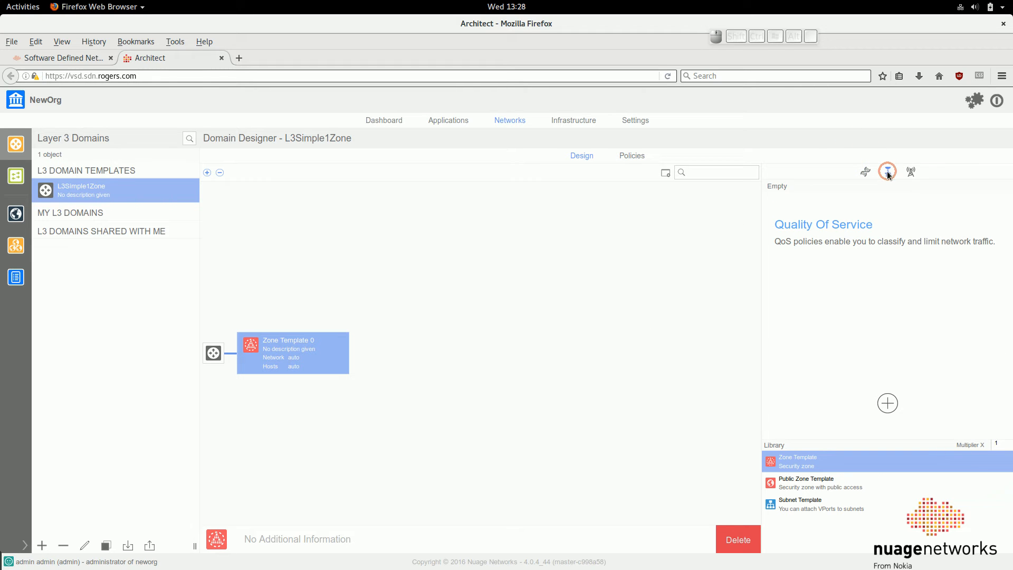
click(909, 171)
click(867, 171)
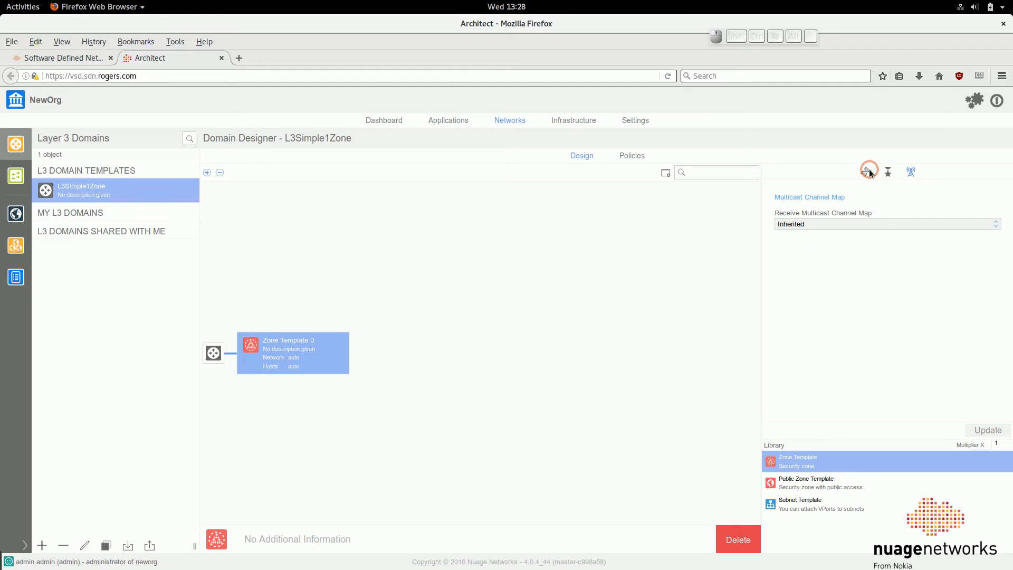
Add a subnet template to the zone template and name it SubnetDefault
click(835, 506)
drag(837, 509, 313, 352)
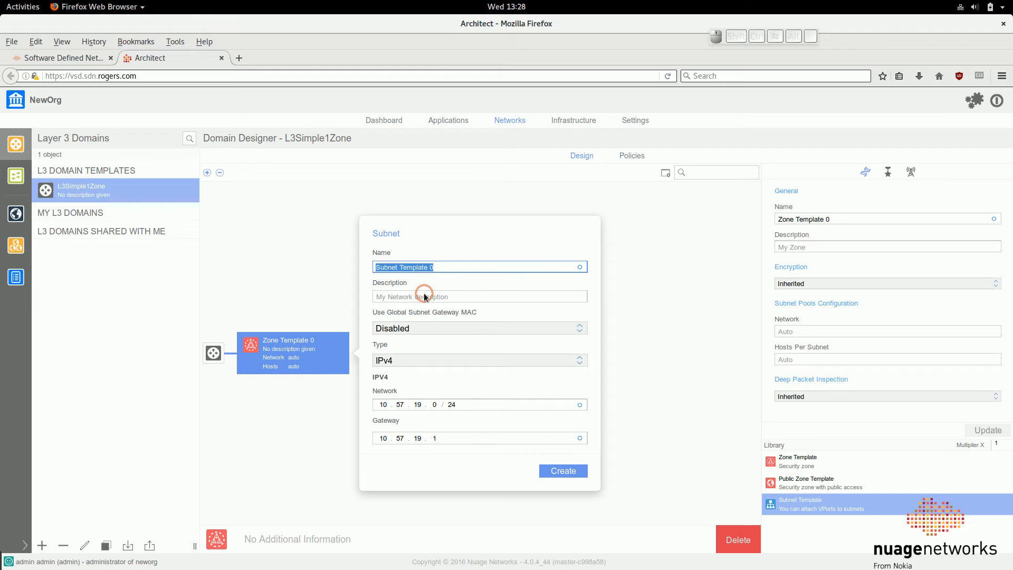
text(S)
key(BackSpace)
text(Sub)
key(BackSpace)
key(BackSpace)
key(BackSpace)
text(Sub)
key(BackSpace)
key(BackSpace)
text(ubnet)
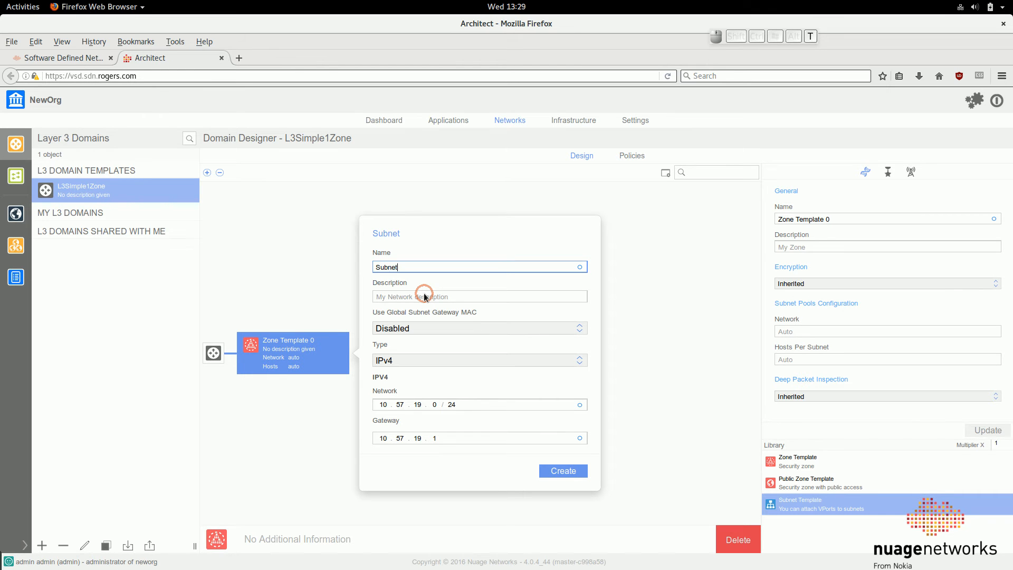
text(Default)
click(405, 360)
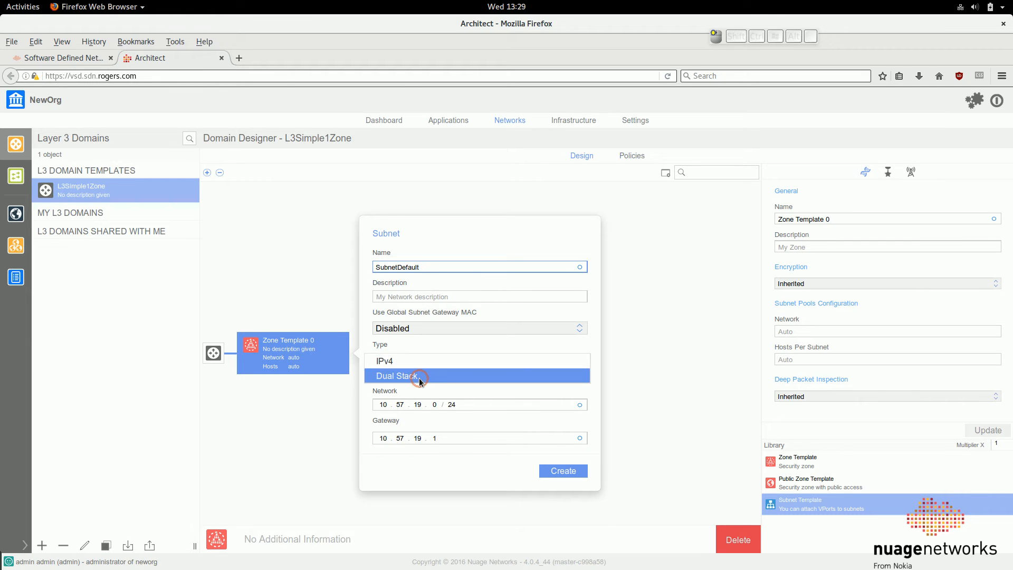
click(420, 380)
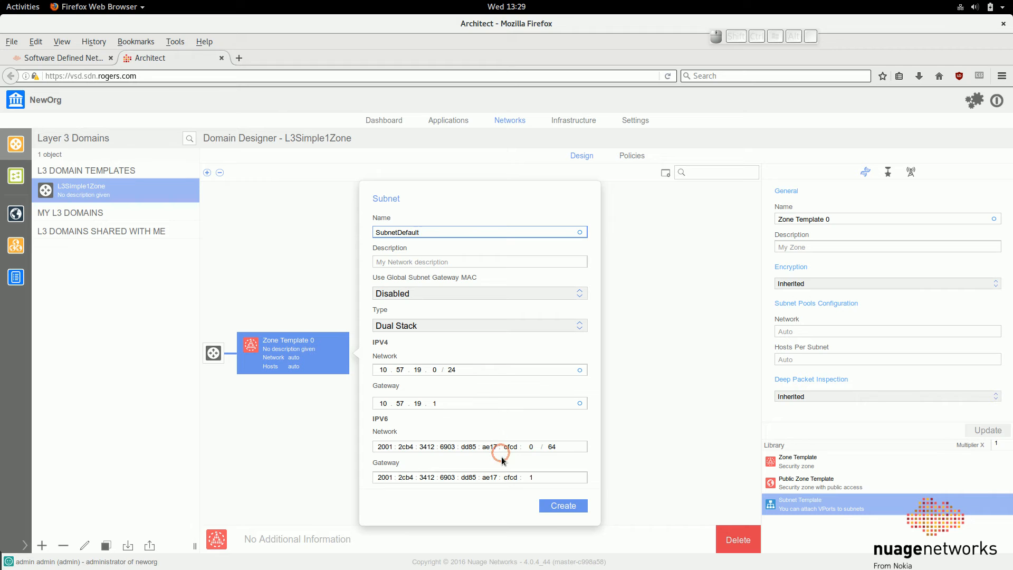
click(401, 325)
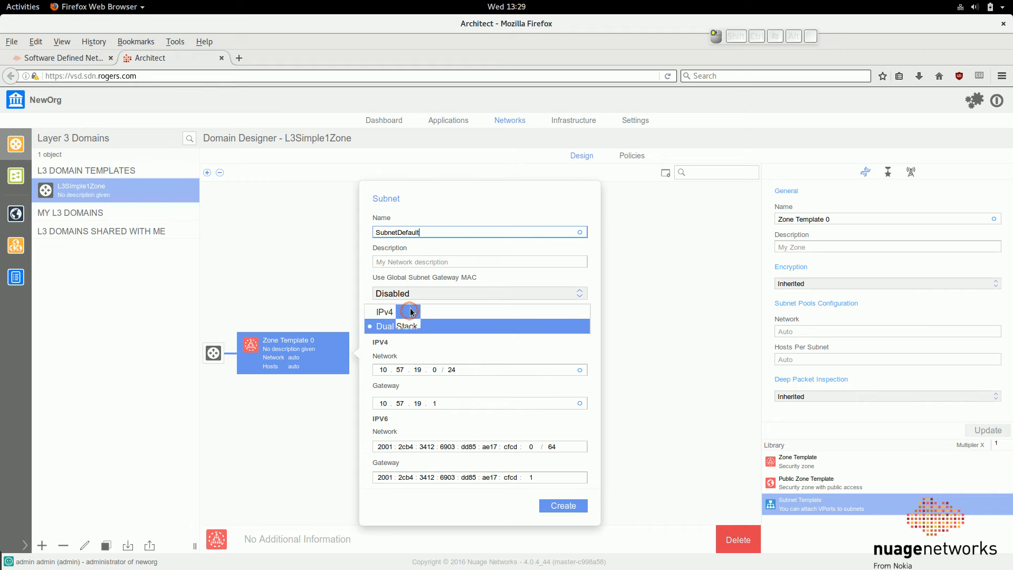
click(407, 313)
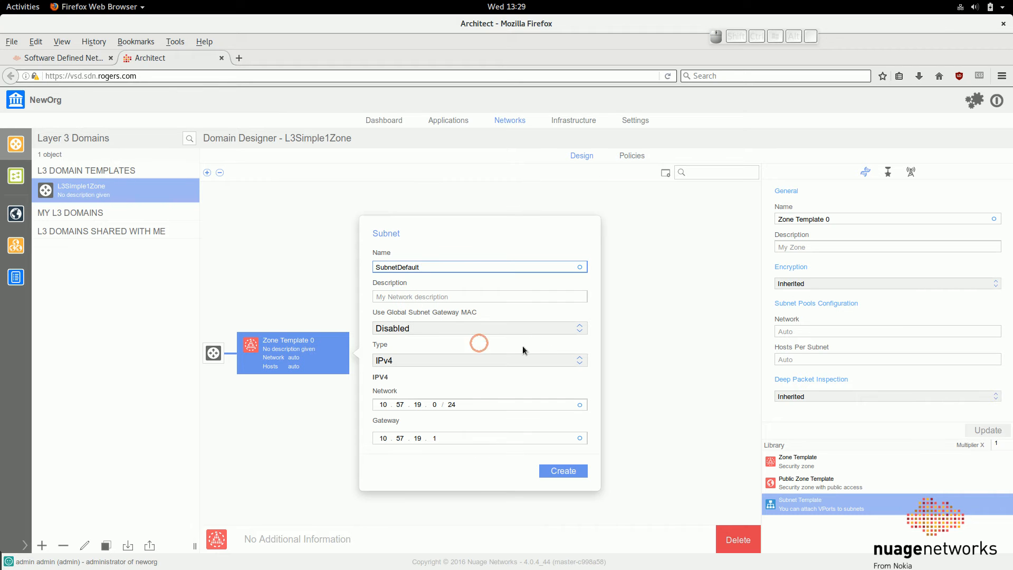
Create the SubnetDefault template with the proposed IPv4 network 10.57.19.0/24 and gateway 10.57.19.1
click(446, 404)
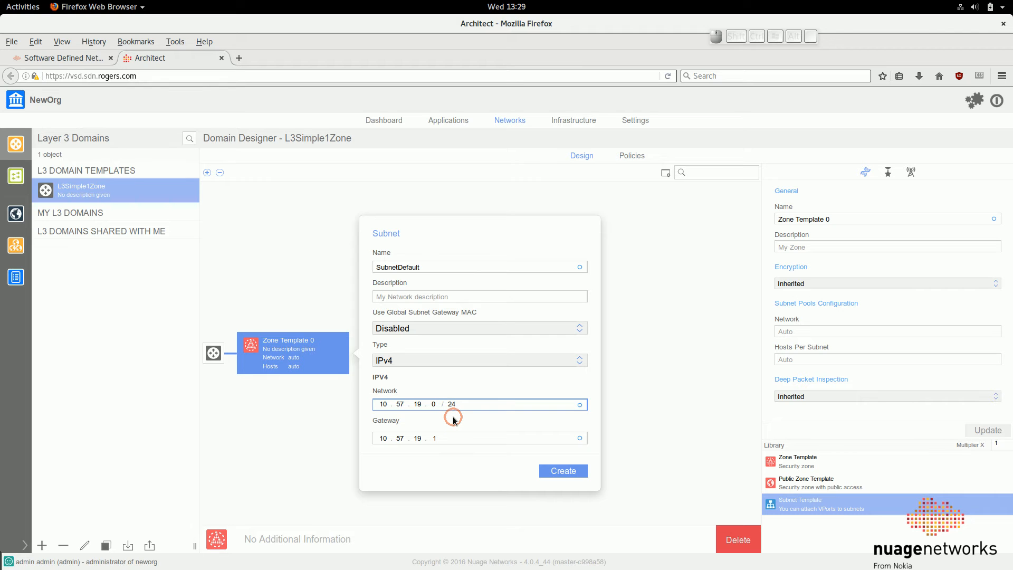
click(560, 470)
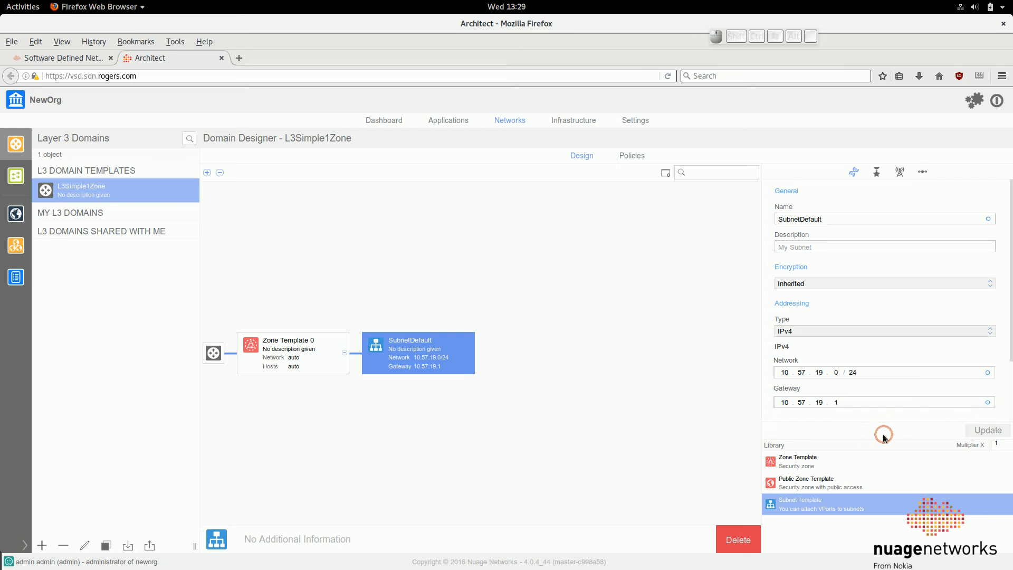
Examine SubnetDefault's advanced options, including Proxy ARP, and its Quality of Service and multicast settings
drag(885, 436, 886, 554)
click(892, 457)
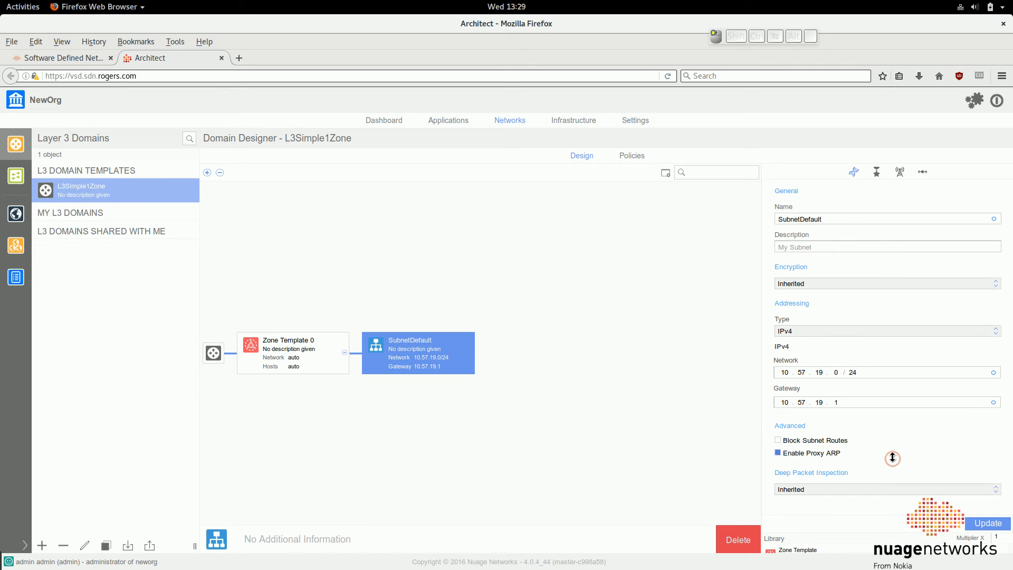
click(892, 457)
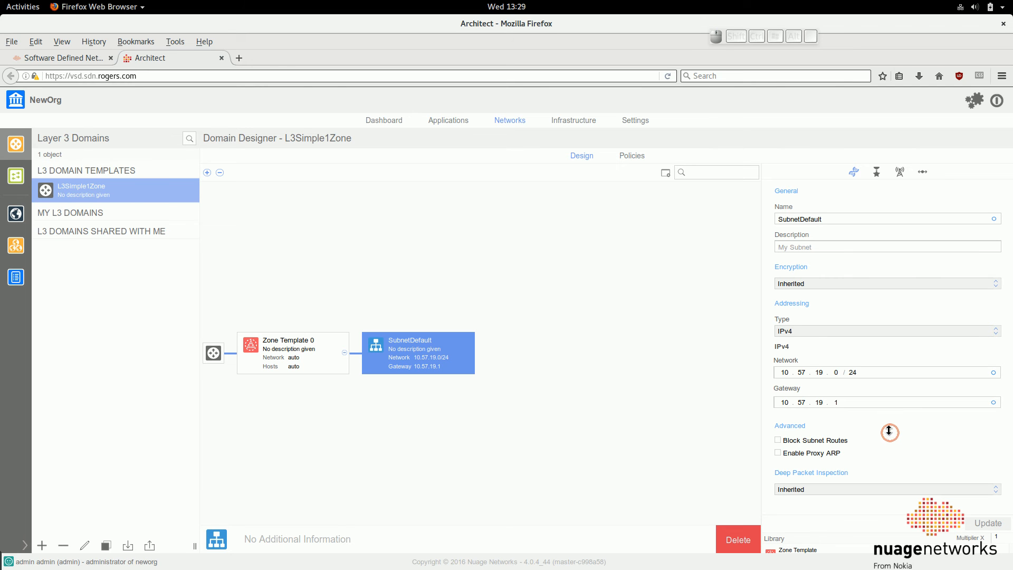
click(877, 171)
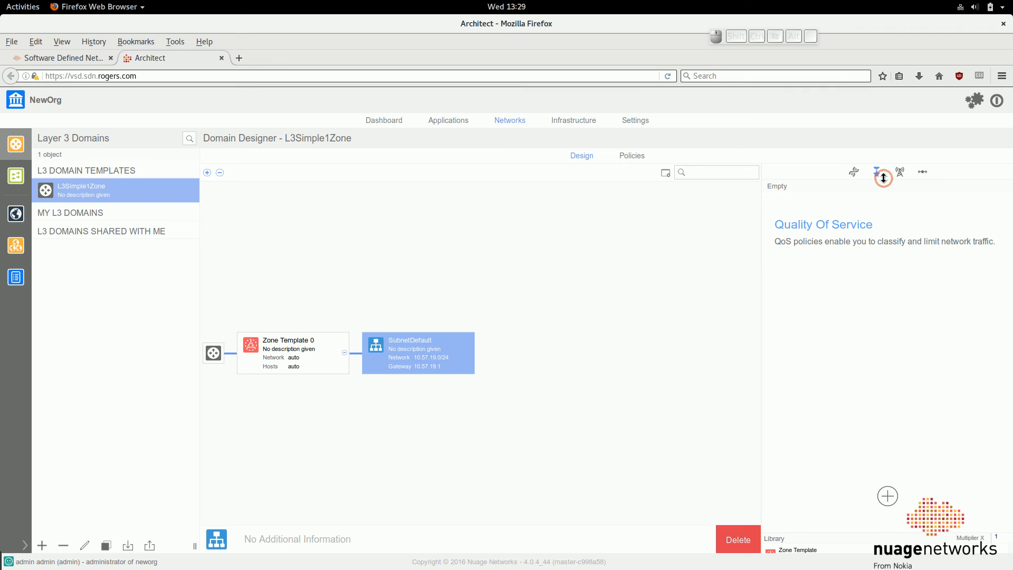
click(902, 174)
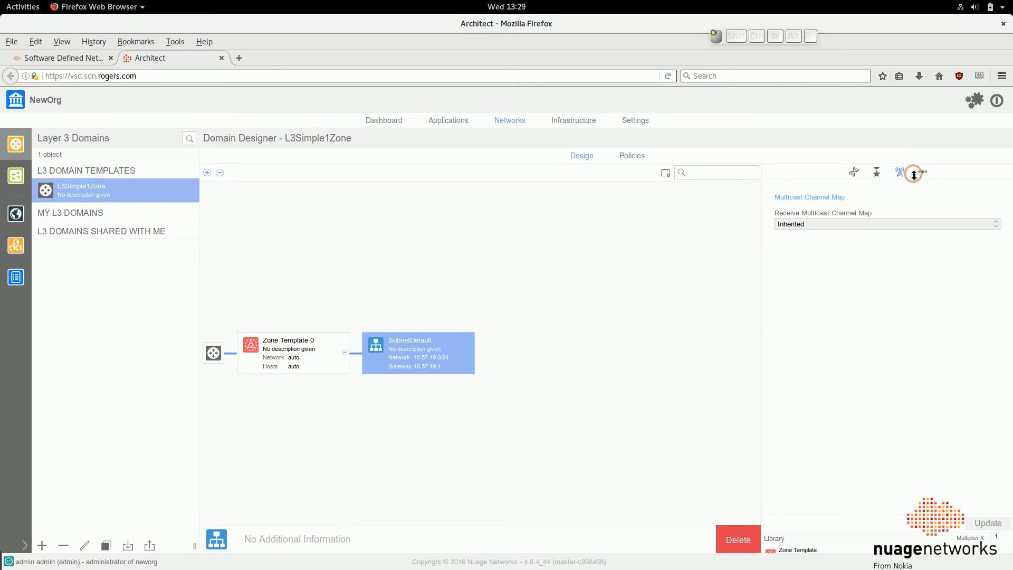
Add an IPv4 address range from 10.57.19.10 to 10.57.19.254 with the Bridge DHCP pool type to SubnetDefault
click(919, 171)
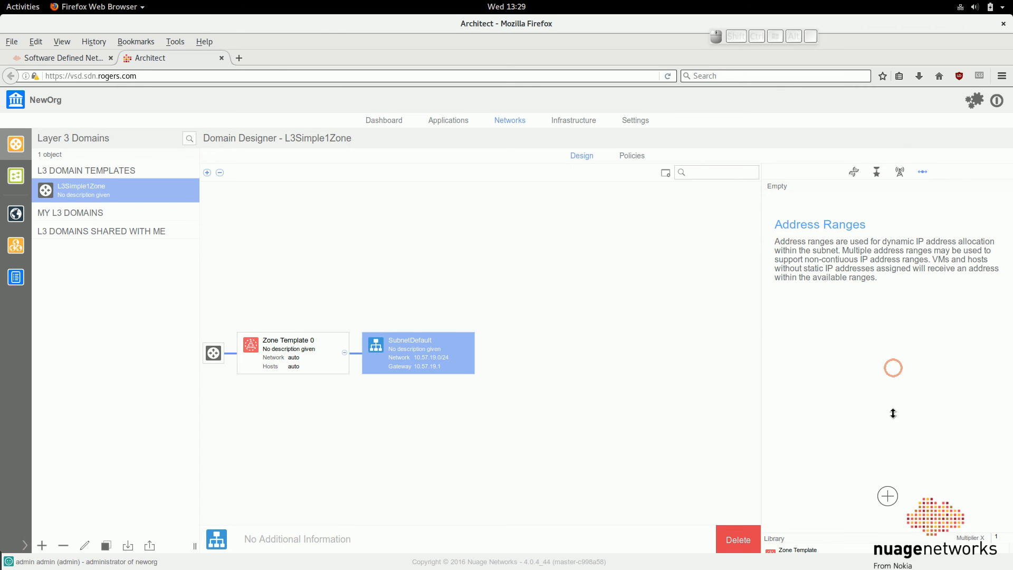
click(888, 497)
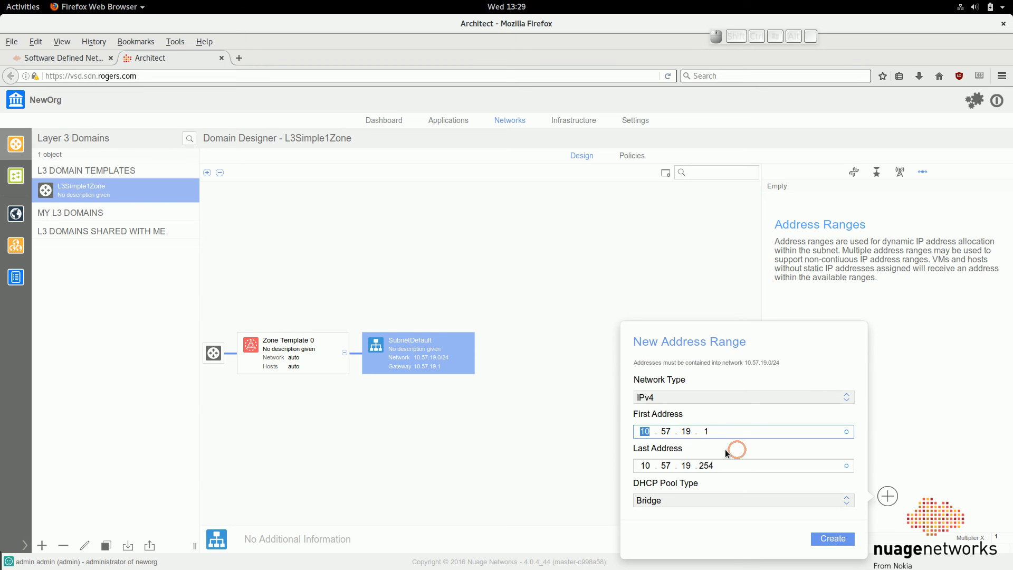
click(731, 430)
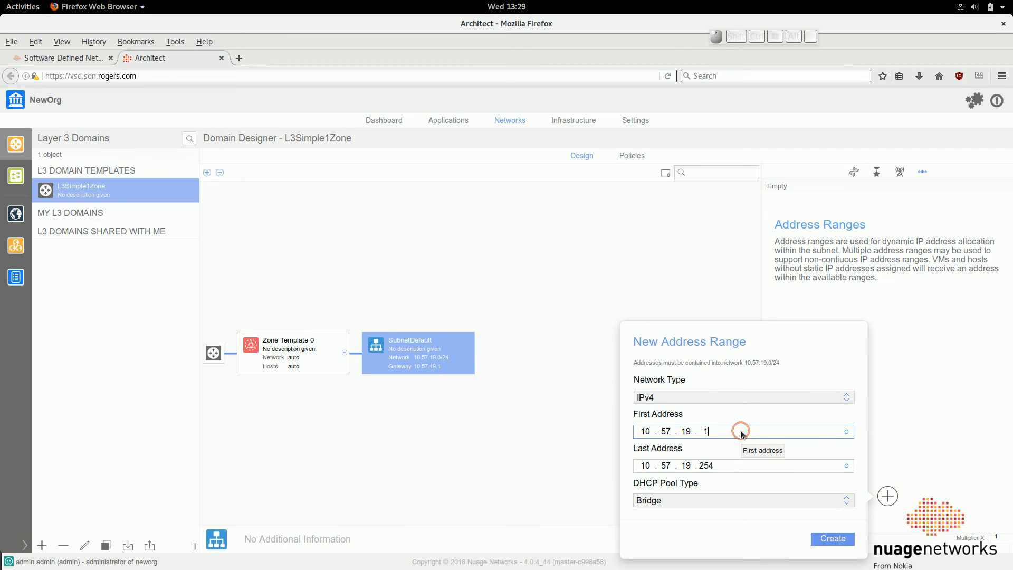
text(0)
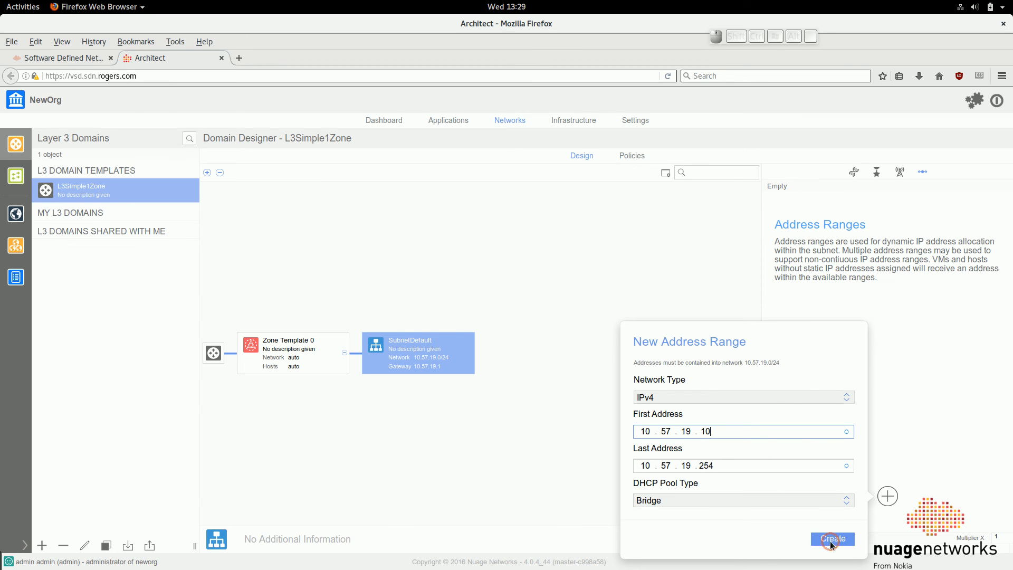
click(835, 493)
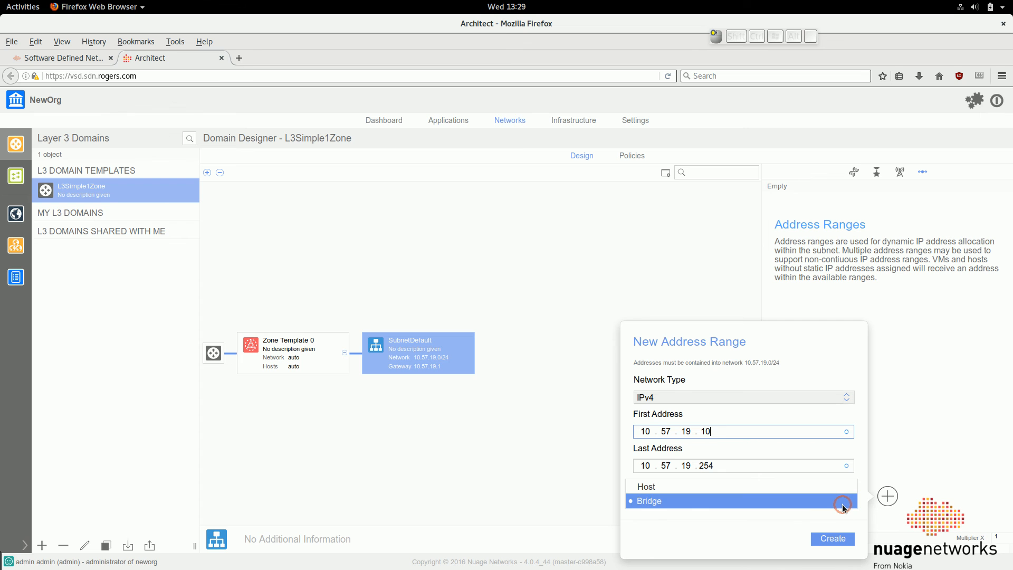
click(838, 491)
click(840, 502)
click(840, 514)
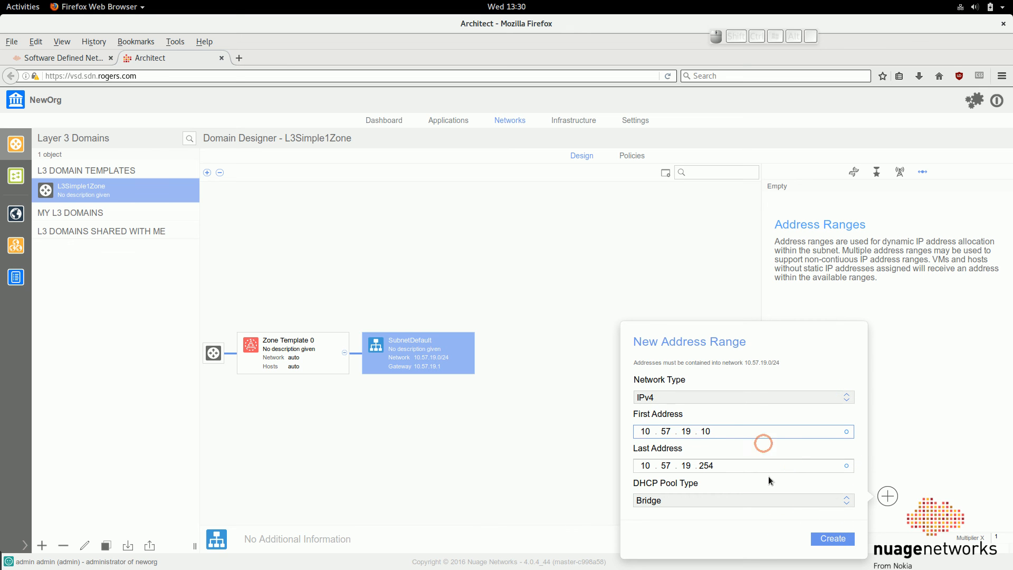
click(836, 532)
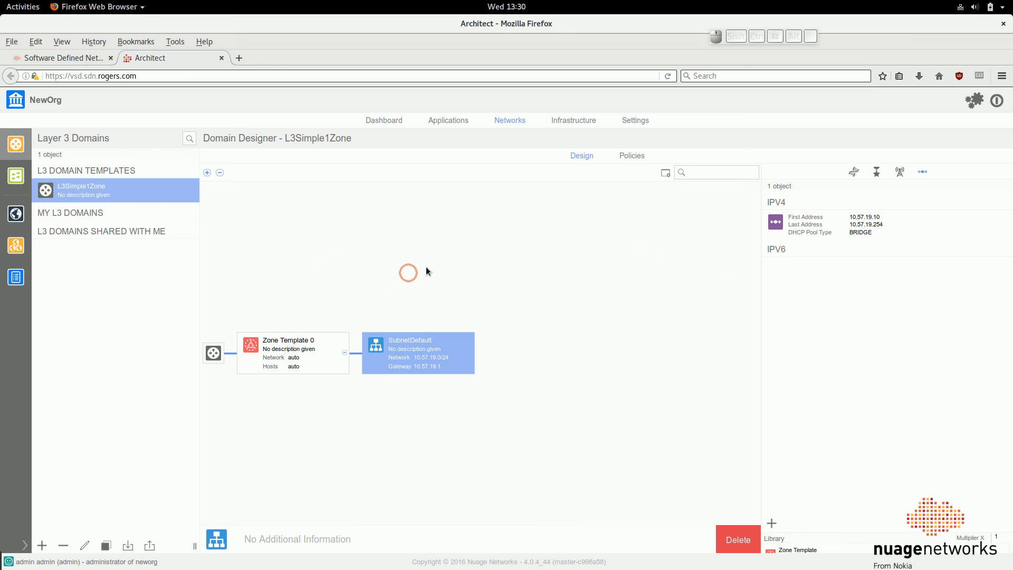
click(466, 258)
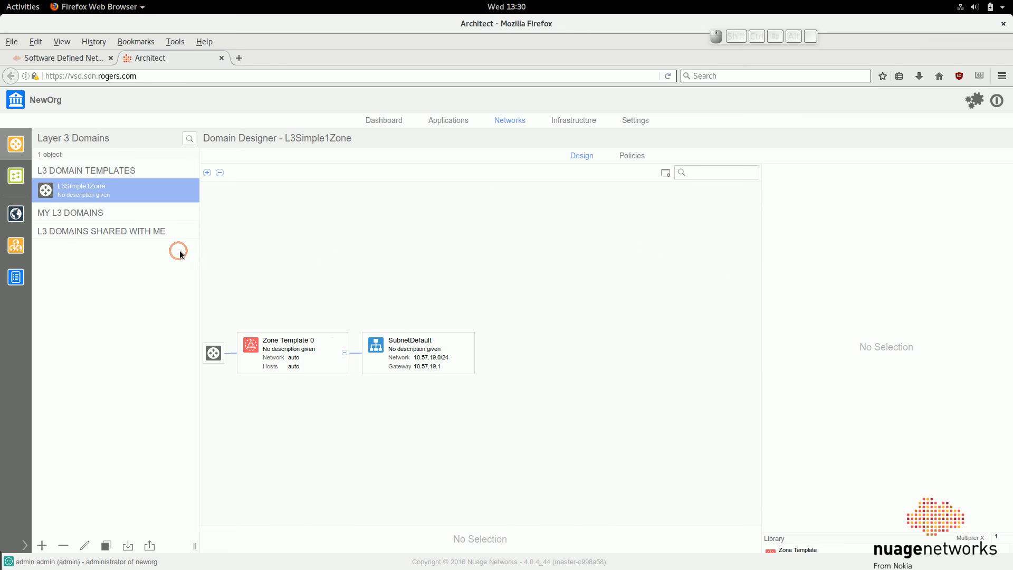